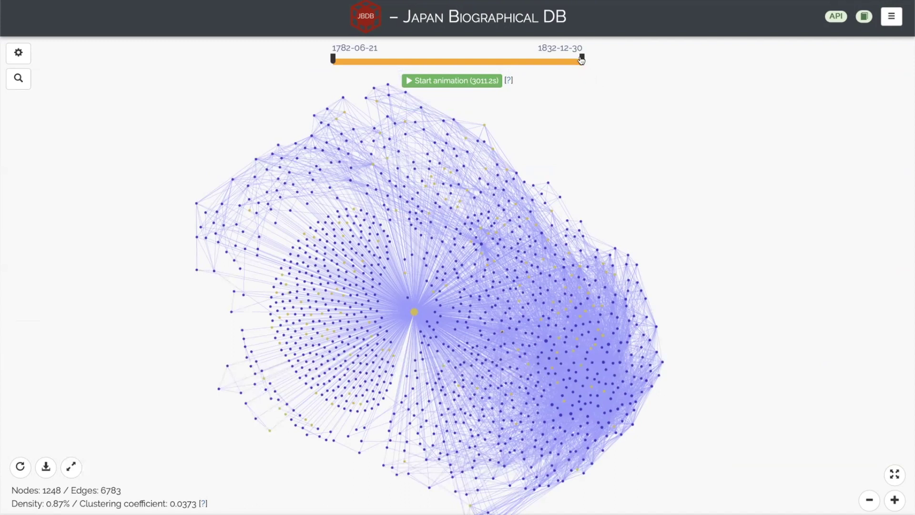
Pull the time range end back to 1802-01-08, leaving 526 nodes and 2192 edges.
left_click_drag(582, 59, 415, 47)
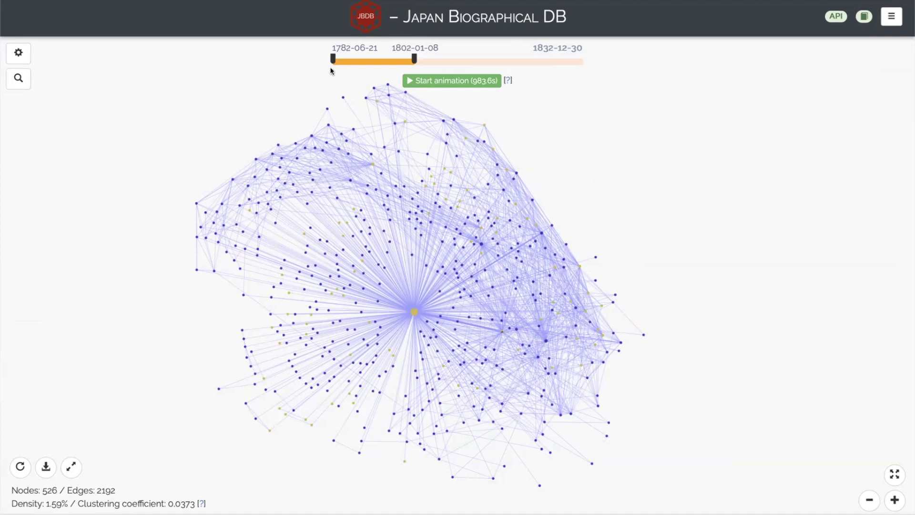
Set the date window to 1799-07-04 through 1800-05-10, giving 74 nodes and 402 edges.
left_click_drag(334, 60, 398, 62)
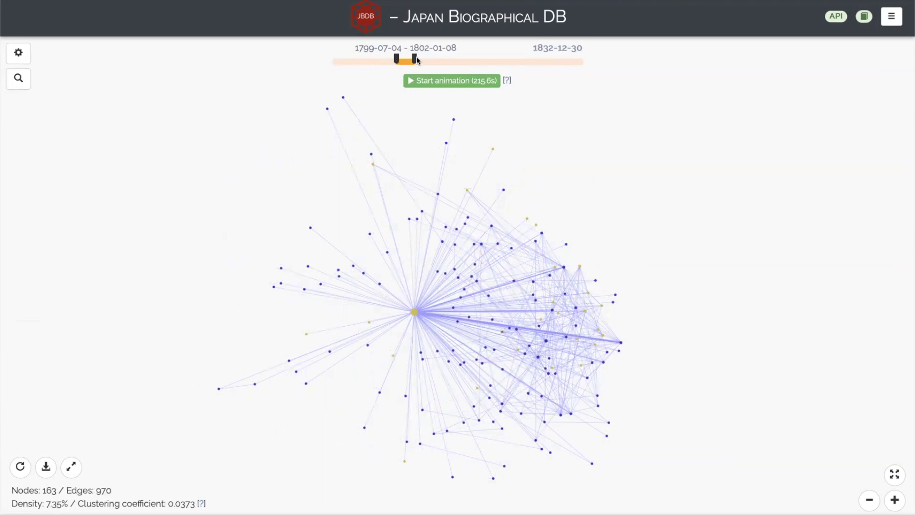
left_click_drag(415, 60, 402, 62)
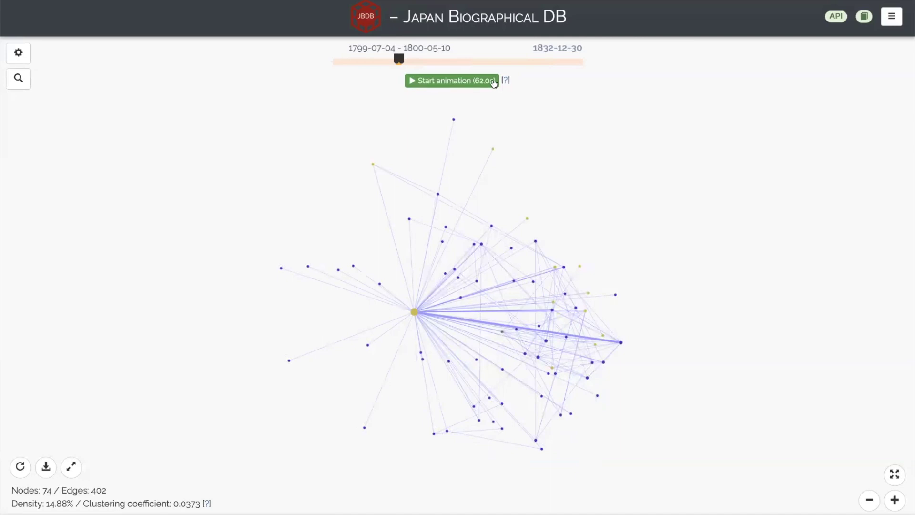
Start the timeline animation so connections build up from 1799-07-04.
left_click(464, 84)
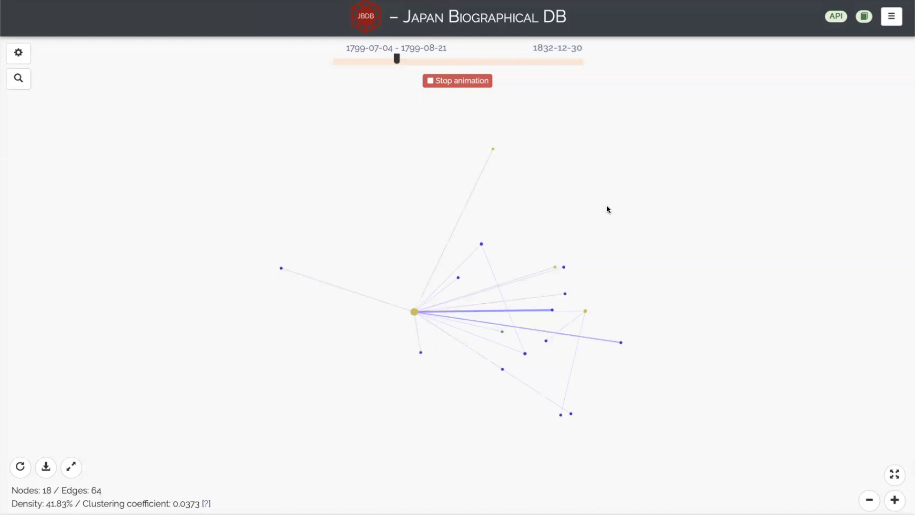
Stop the animation and widen the range to the full 1782-06-21 – 1832-12-30 span.
left_click(454, 82)
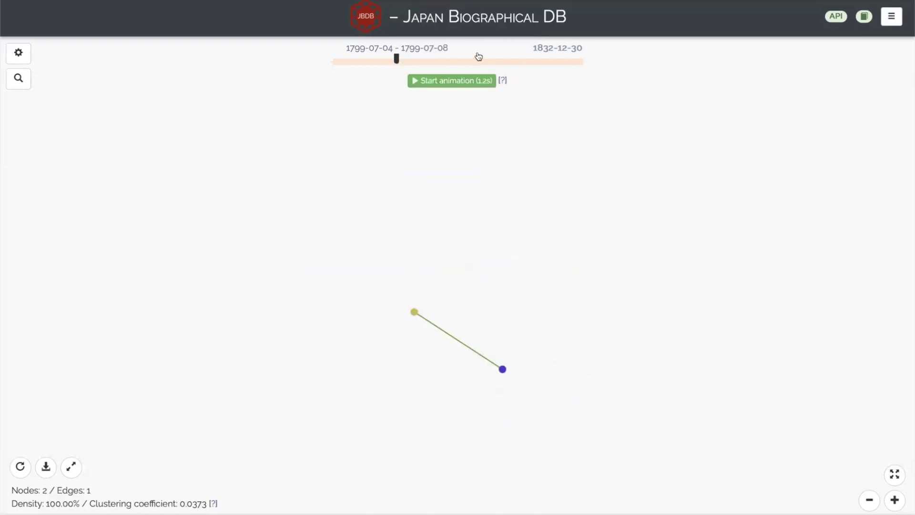
left_click_drag(479, 58, 314, 49)
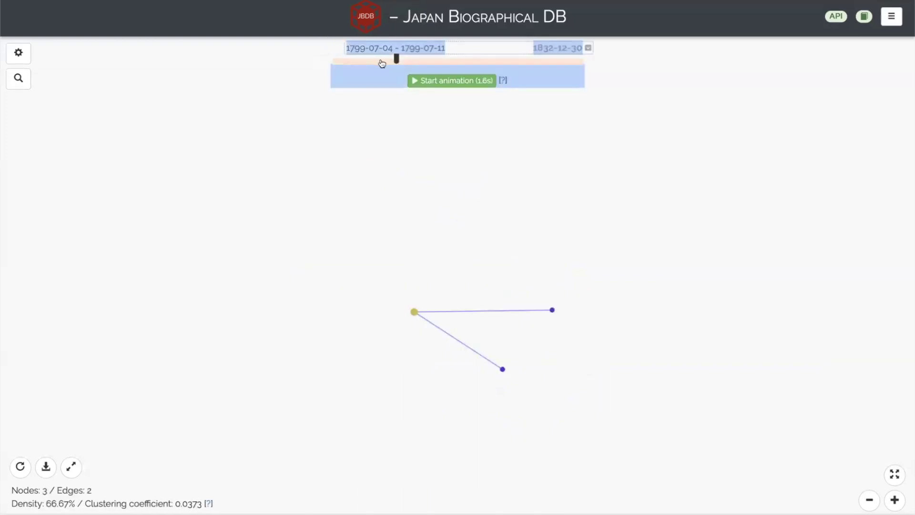
left_click_drag(397, 58, 472, 58)
left_click_drag(591, 54, 687, 57)
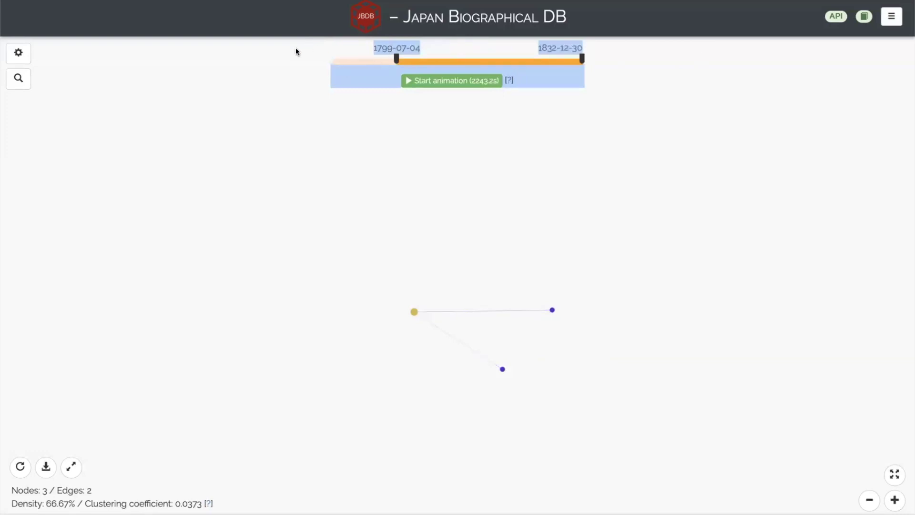
left_click(315, 59)
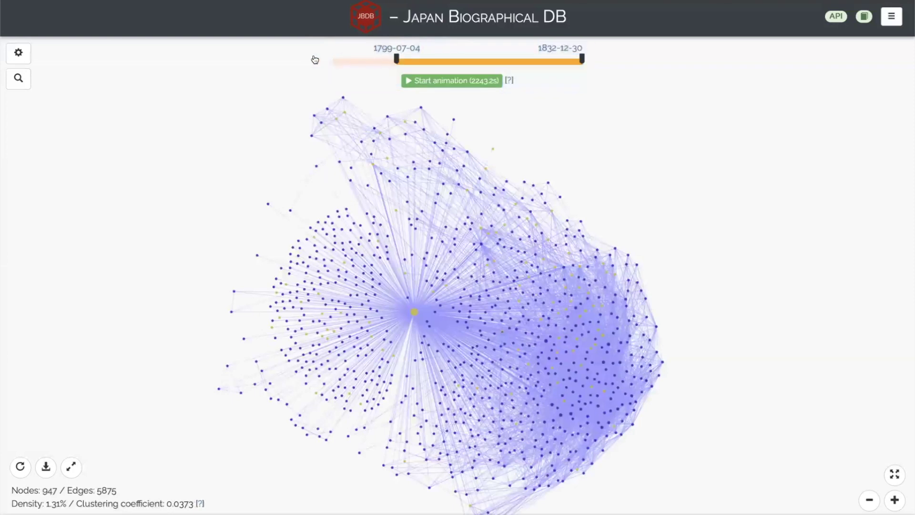
left_click_drag(314, 59, 279, 59)
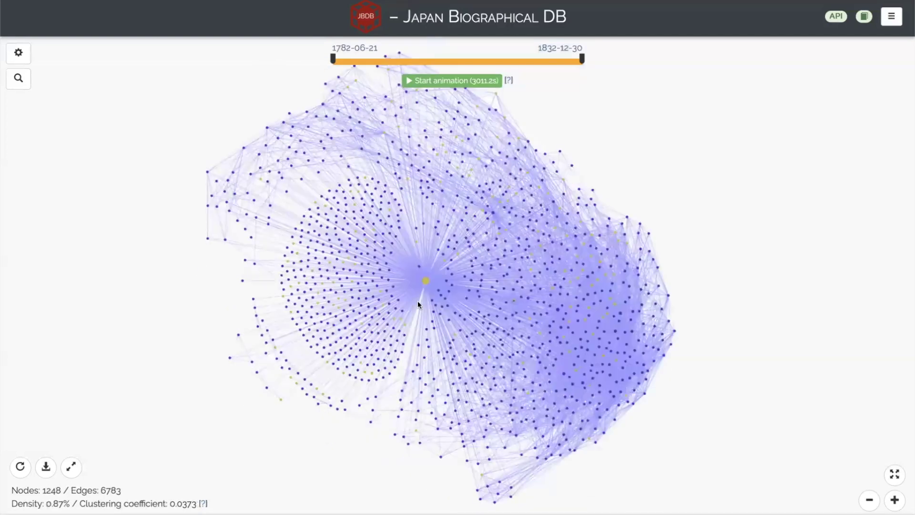
scroll(418, 301, "up", 3)
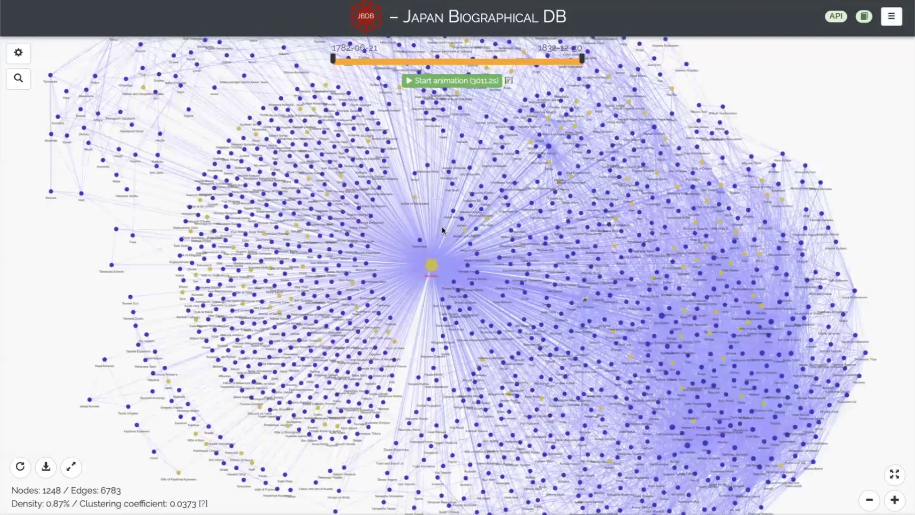
scroll(442, 227, "up", 3)
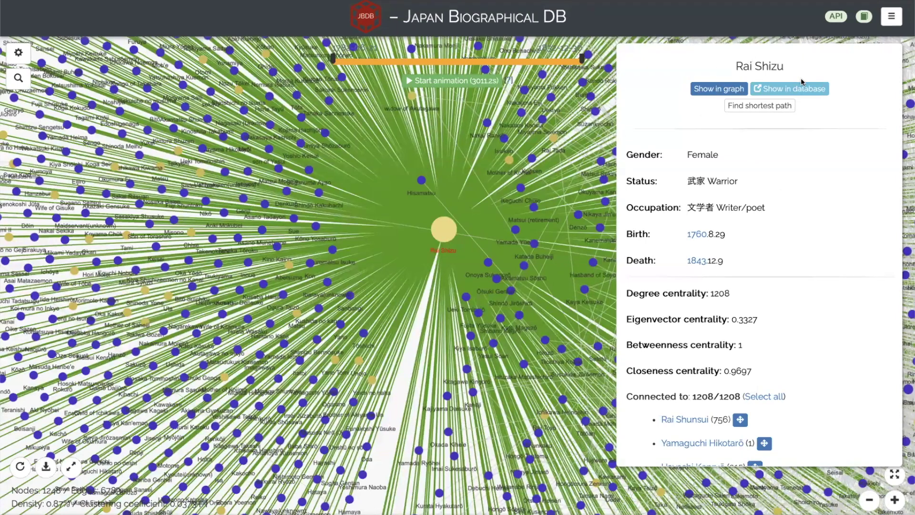
left_click(777, 110)
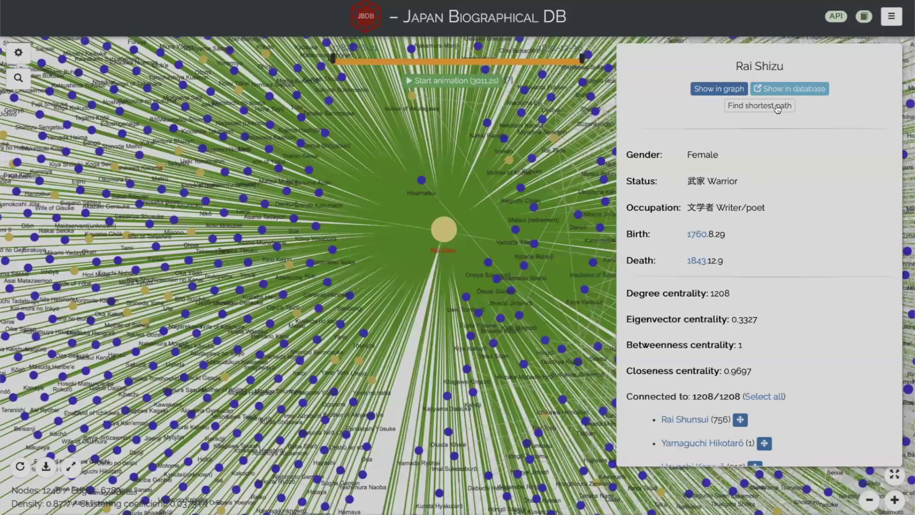
left_click(778, 109)
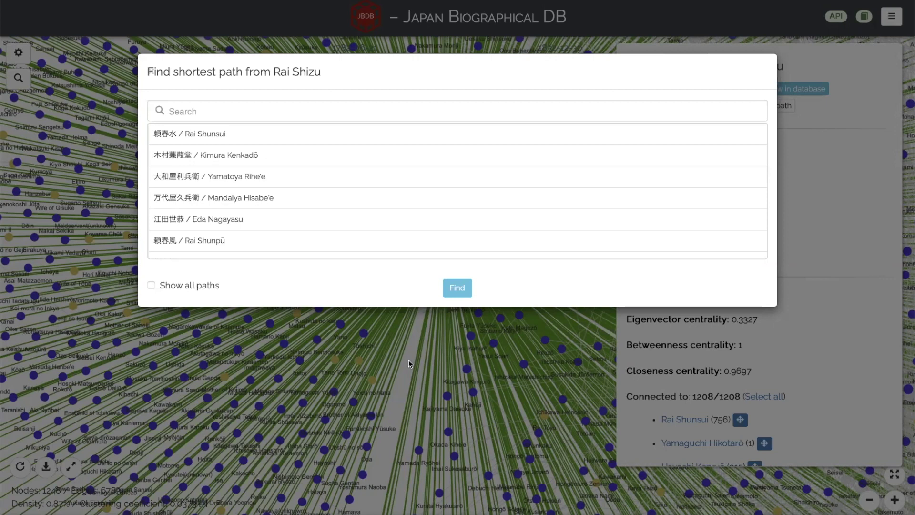
left_click(409, 363)
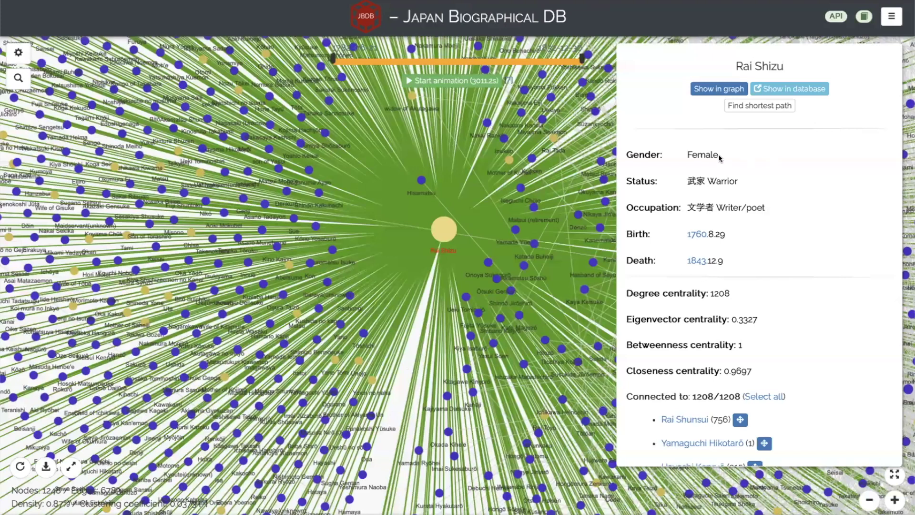
Scroll Rai Shizu's panel to the Connected to list and highlight Rai Shunsui's 756 count.
scroll(719, 157, "down", 4)
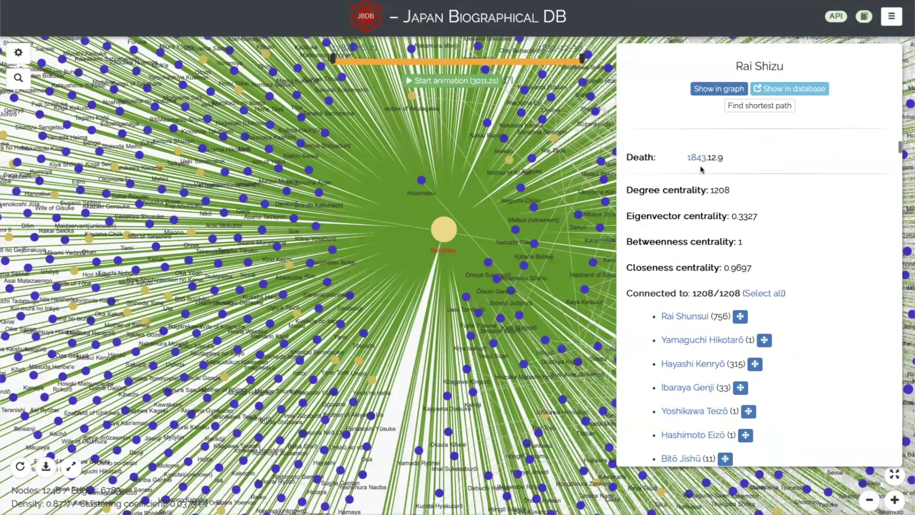
scroll(700, 169, "down", 2)
scroll(701, 170, "down", 1)
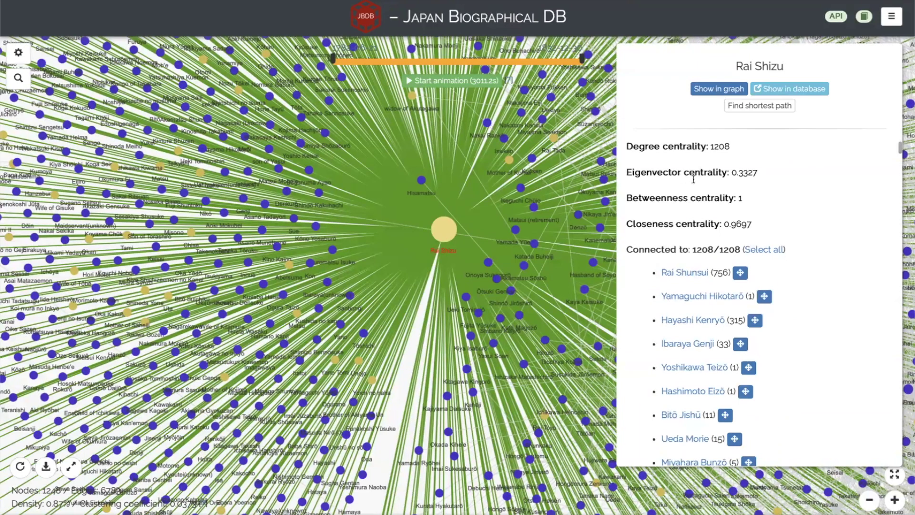
scroll(669, 179, "down", 3)
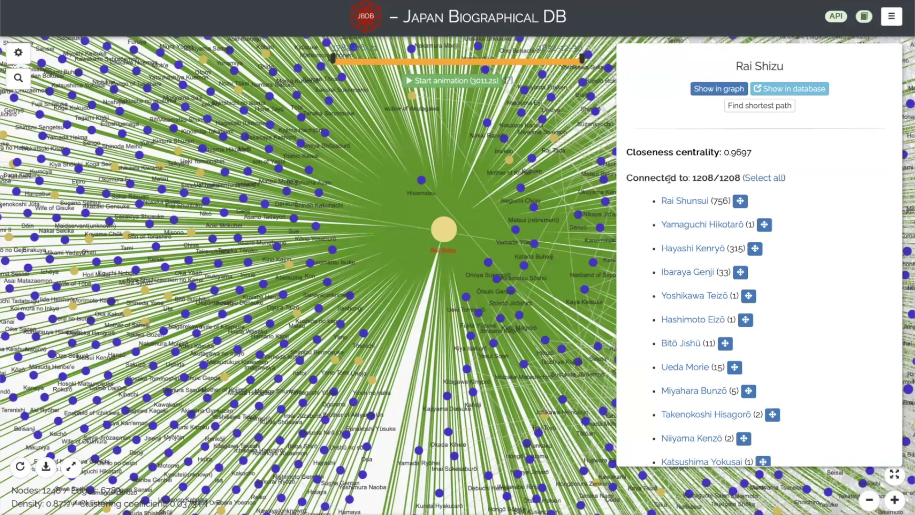
scroll(653, 173, "down", 1)
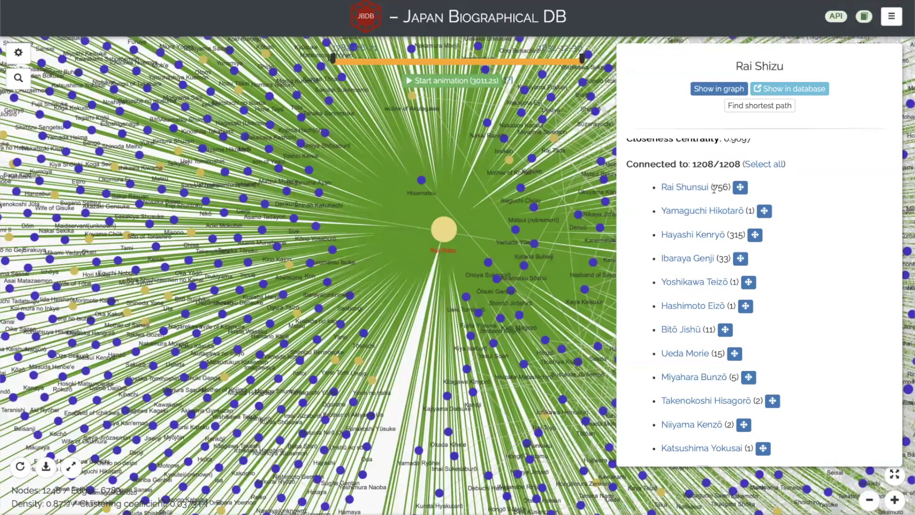
left_click_drag(714, 190, 727, 188)
left_click(728, 188)
left_click(740, 188)
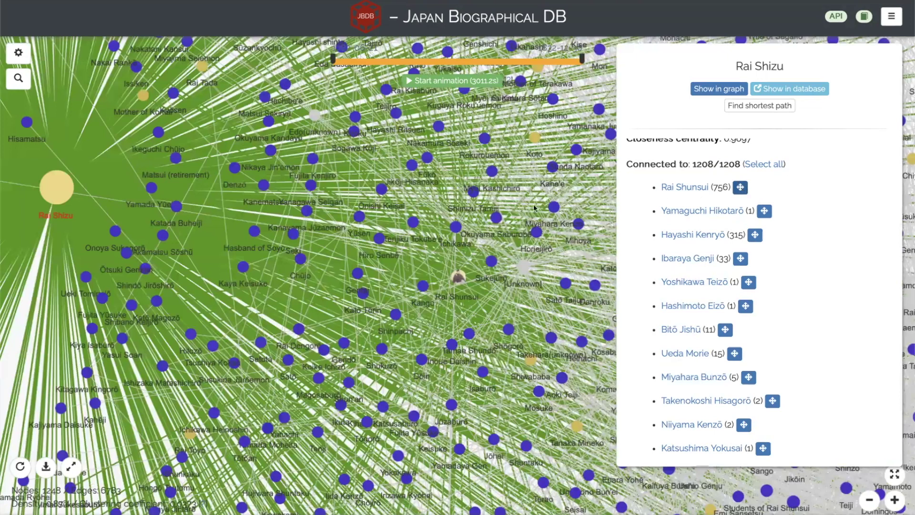
left_click(457, 277)
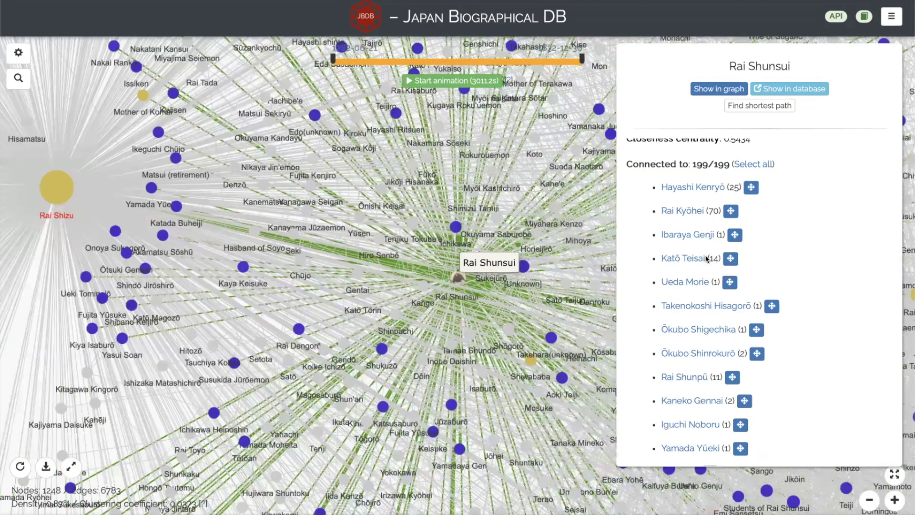
scroll(707, 257, "up", 5)
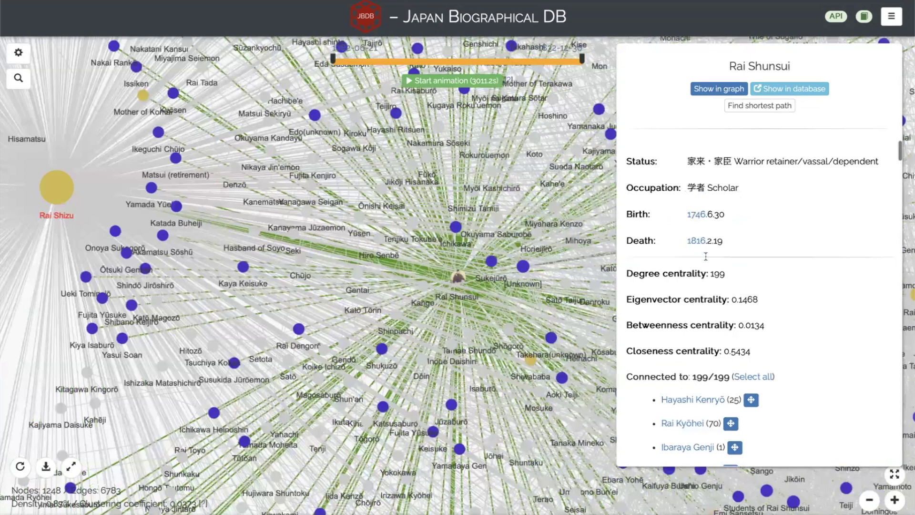
scroll(711, 355, "down", 1)
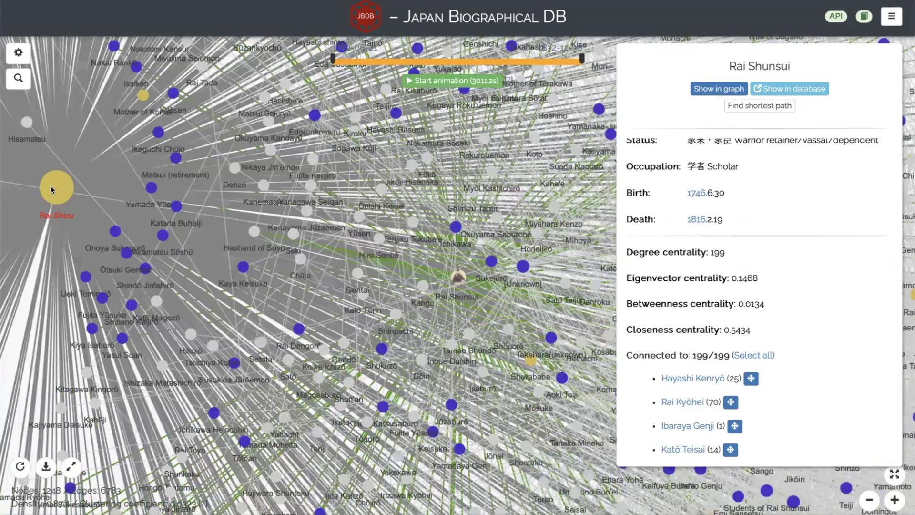
Select the large Rai Shizu node to highlight her 1208 connections and view her birth and death dates.
left_click(50, 186)
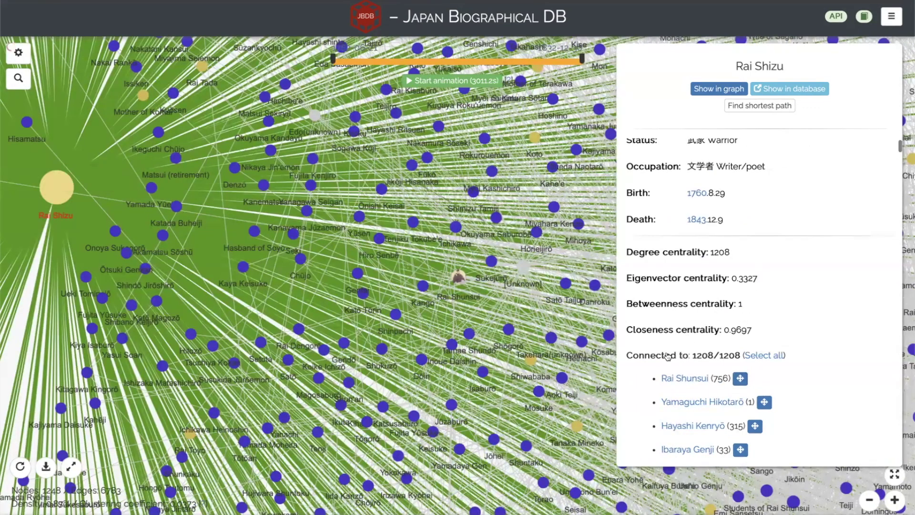
scroll(672, 354, "down", 1)
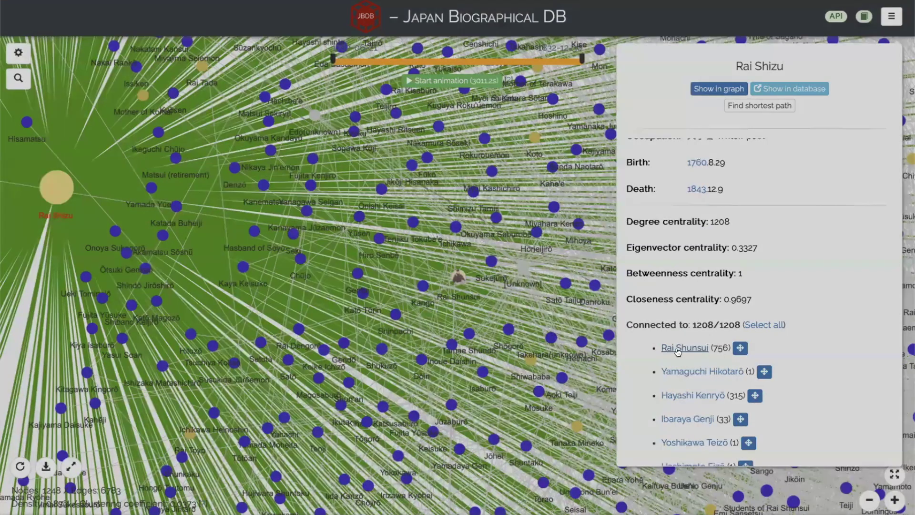
left_click(678, 351)
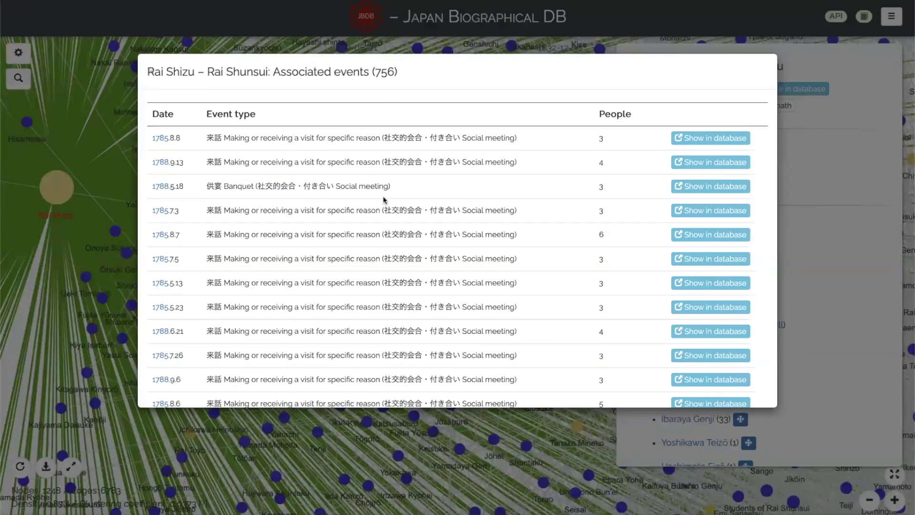
scroll(384, 199, "down", 10)
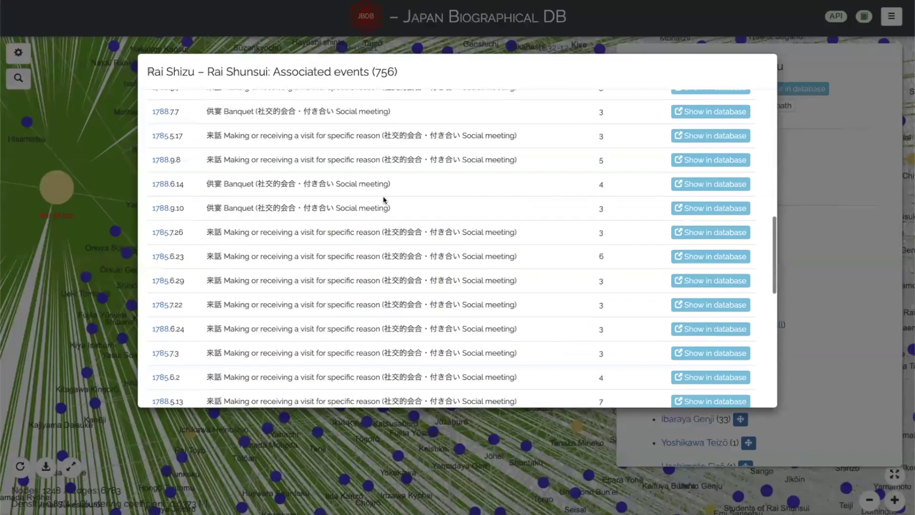
scroll(384, 199, "down", 15)
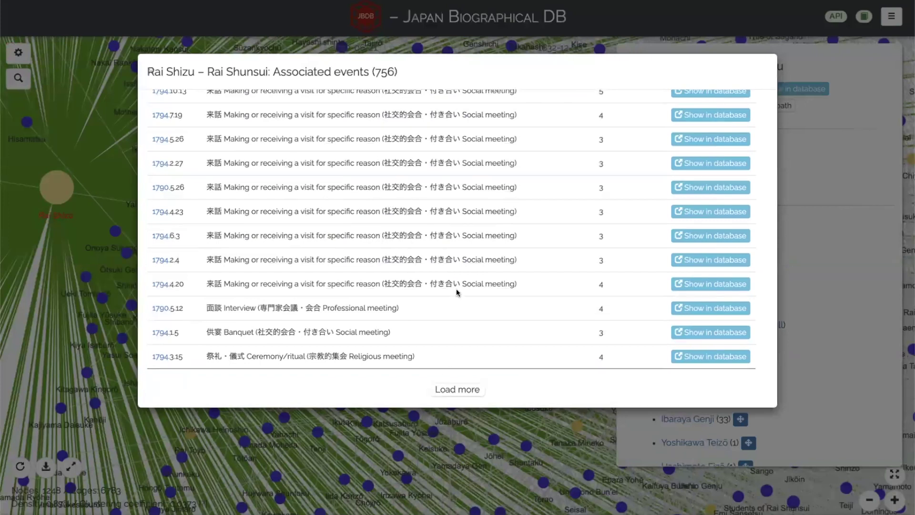
scroll(456, 292, "up", 20)
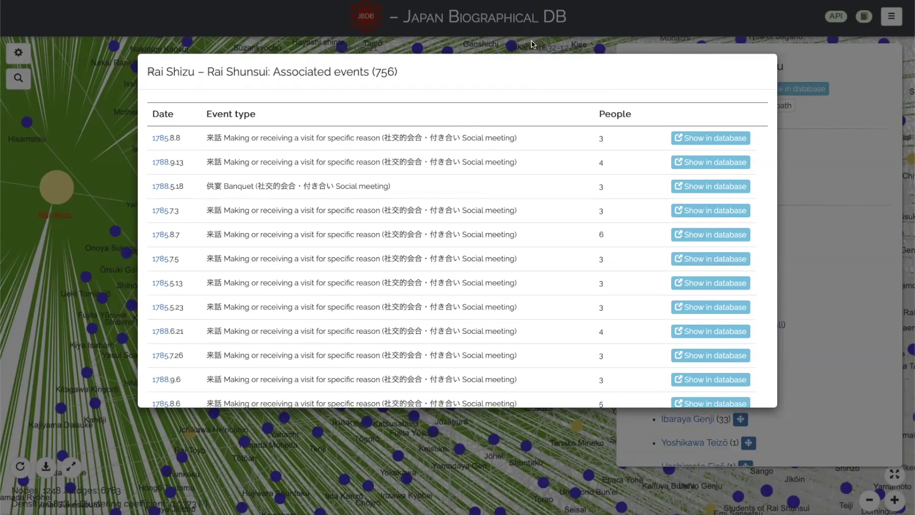
Close the shared events list and zoom in on the network area around Aoki Yadayū.
left_click(37, 296)
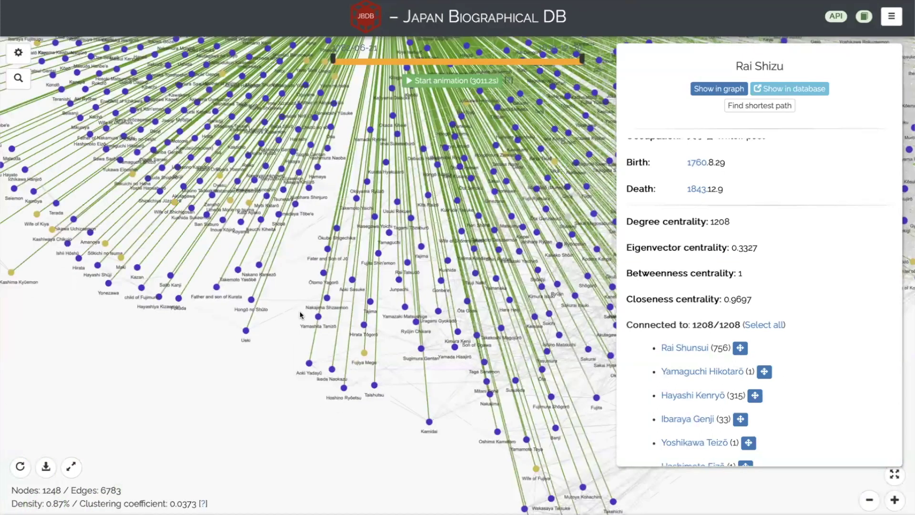
double_click(301, 315)
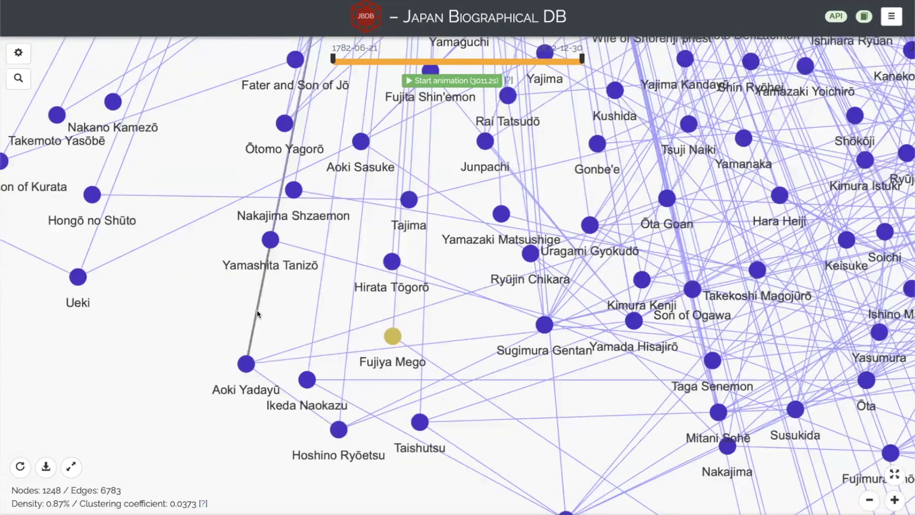
left_click(256, 314)
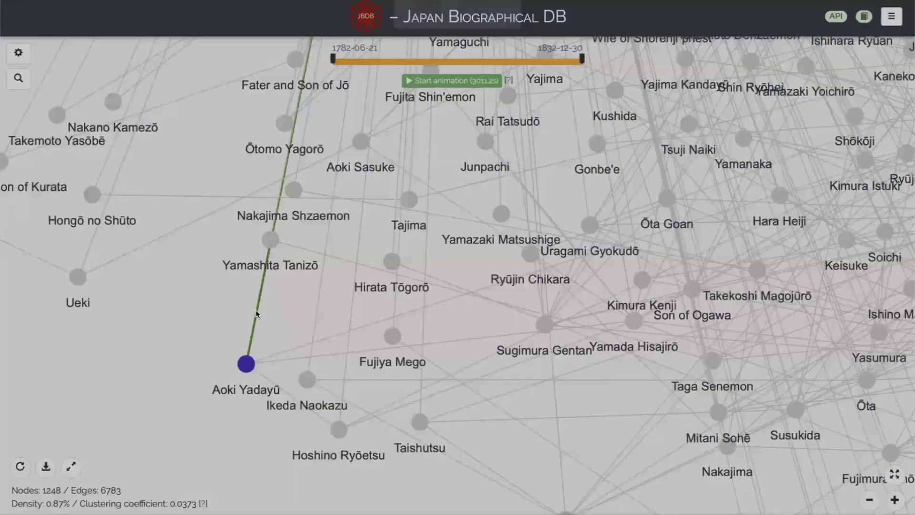
left_click(256, 314)
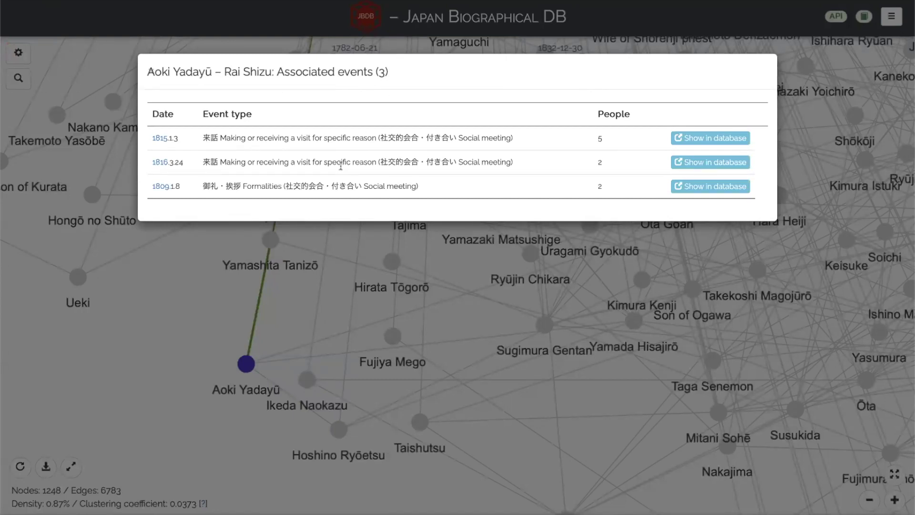
left_click(225, 363)
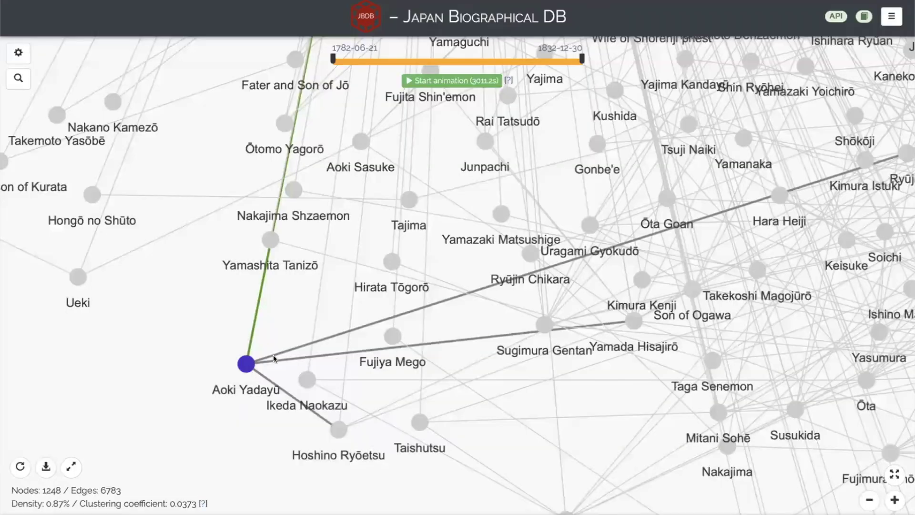
Open Aoki Yadayū's profile, view his three events with Rai Shizu, then close them.
left_click(274, 356)
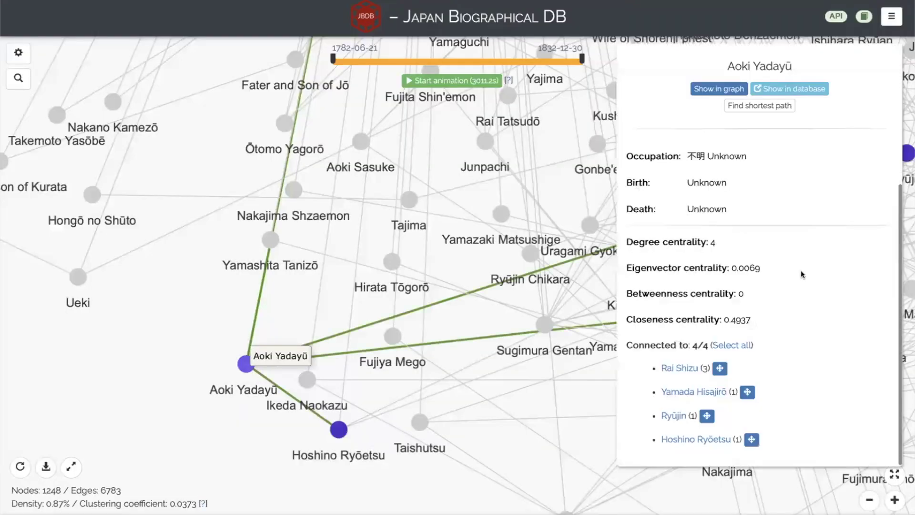
left_click(680, 369)
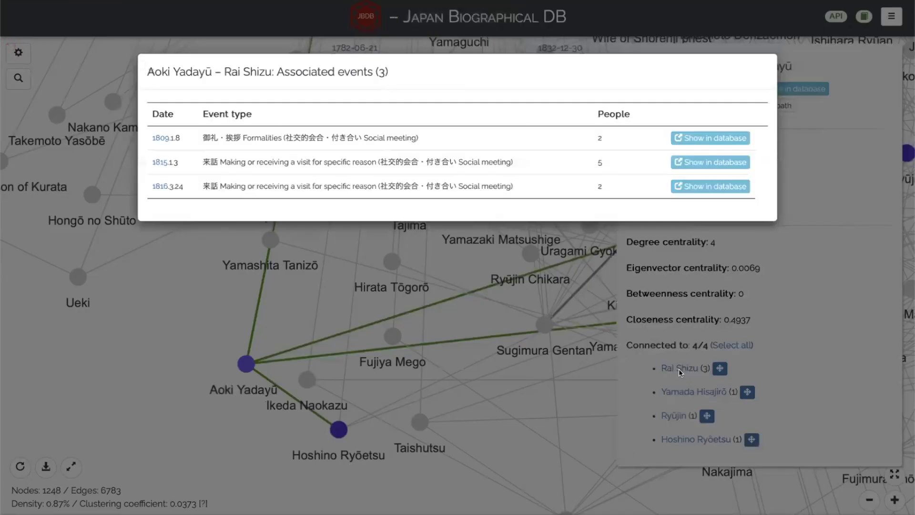
left_click(167, 382)
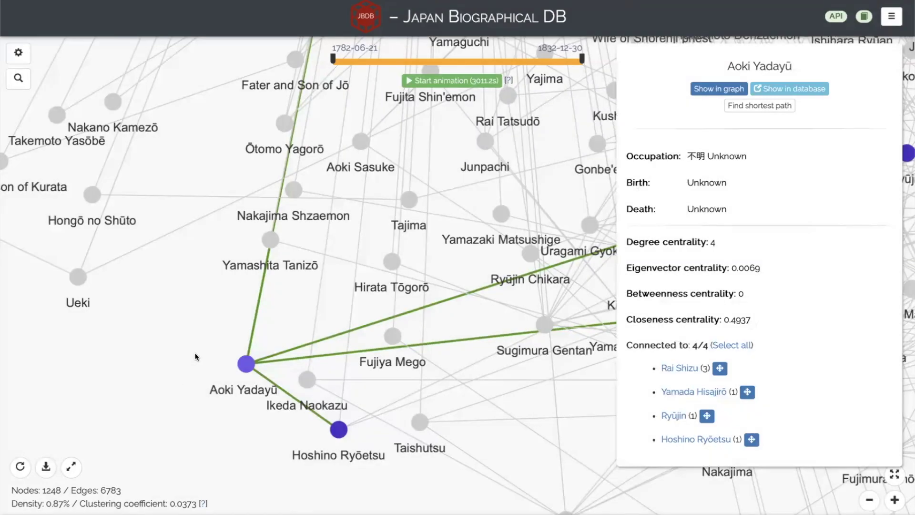
Close Aoki Yadayū's profile and zoom out to show the full 1248-person, 6783-edge network.
left_click(195, 355)
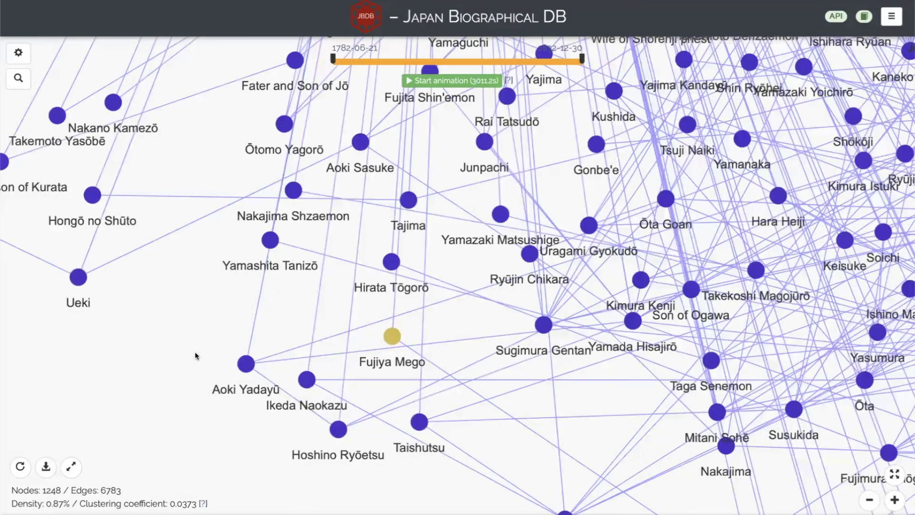
scroll(196, 416, "down", 3)
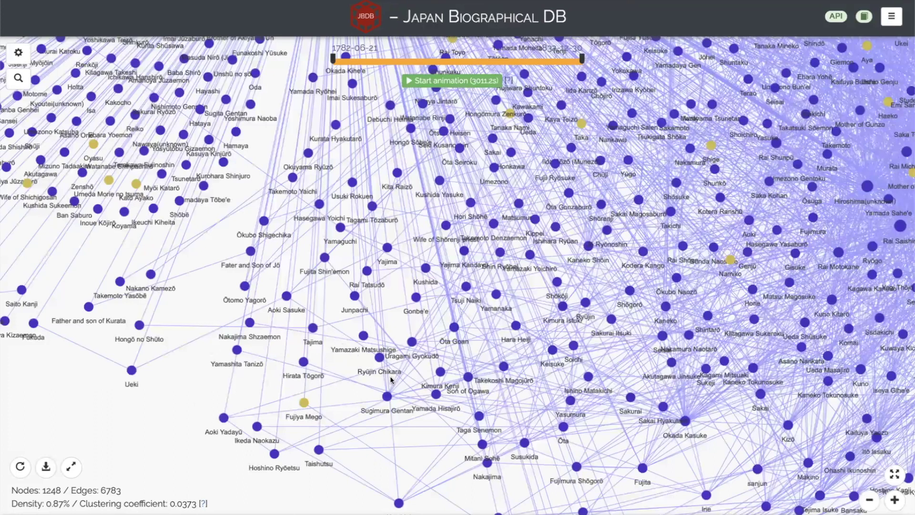
scroll(435, 283, "down", 2)
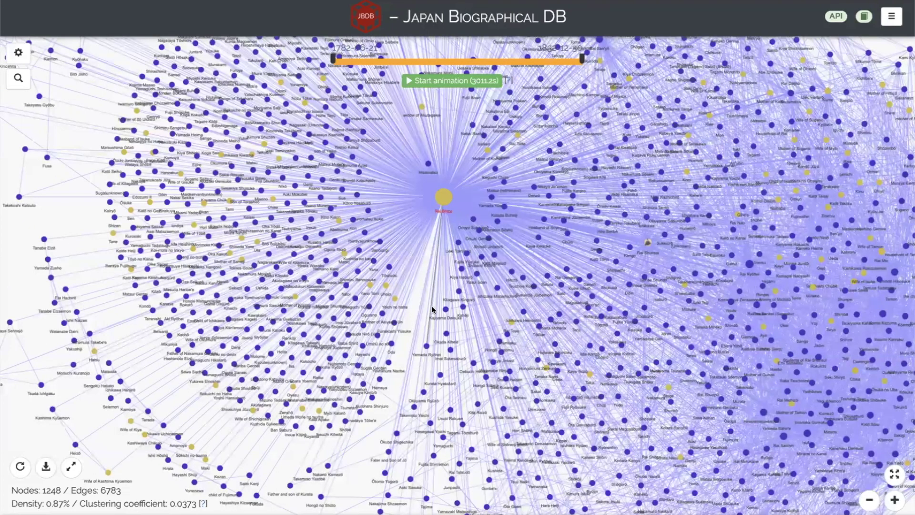
scroll(433, 310, "down", 2)
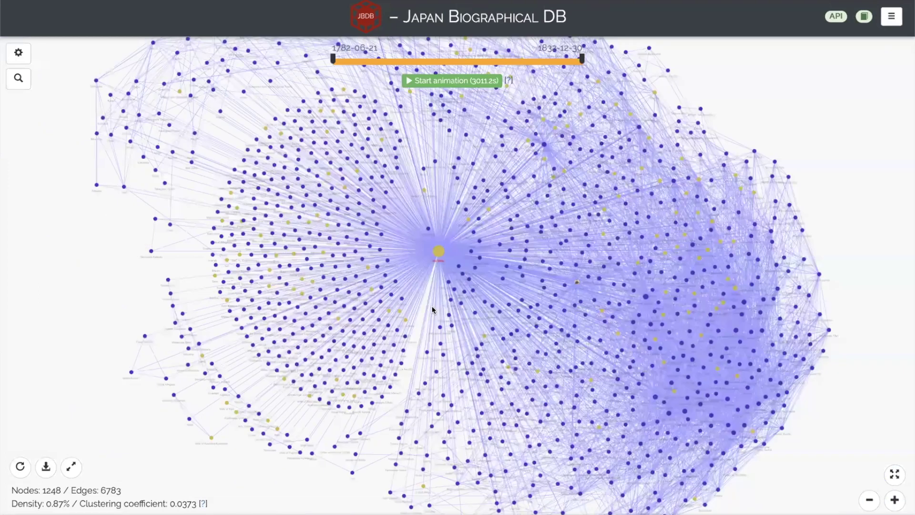
scroll(432, 310, "down", 1)
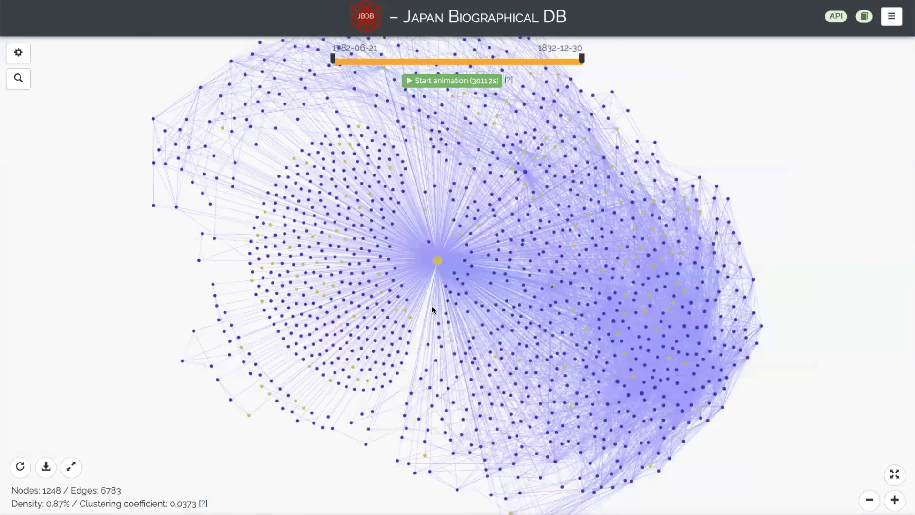